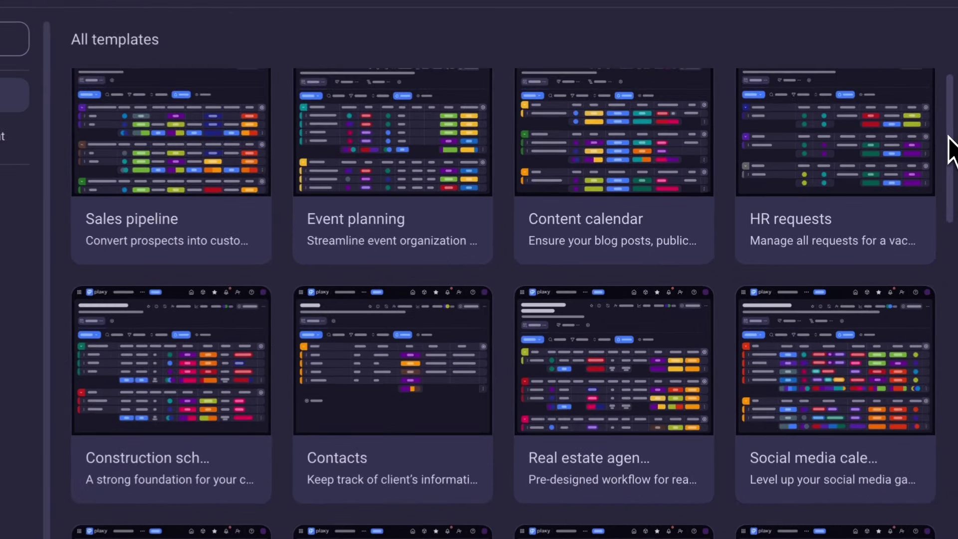
Add a Bug Tracking group below the first group.
scroll(854, 199, down, 3)
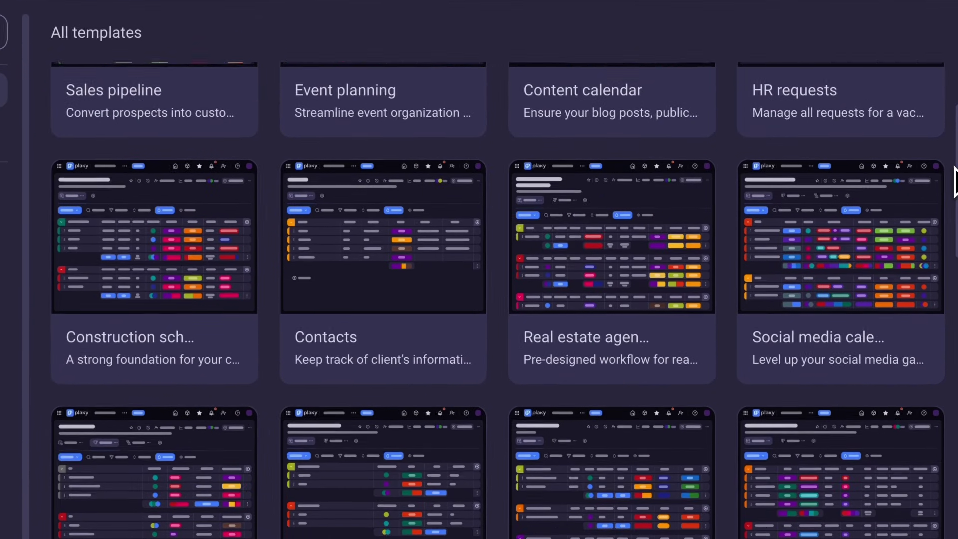
scroll(497, 299, down, 4)
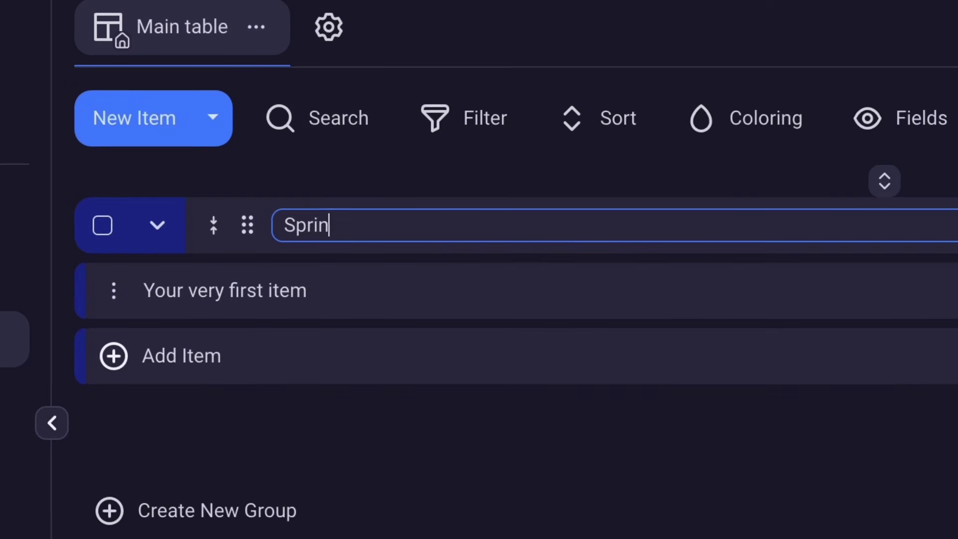
click(190, 510)
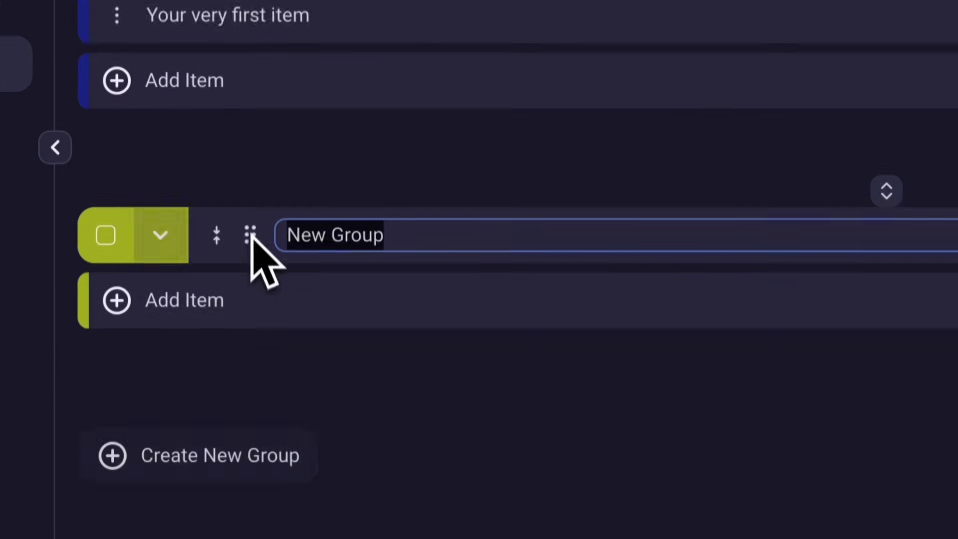
text(Bug Tracking)
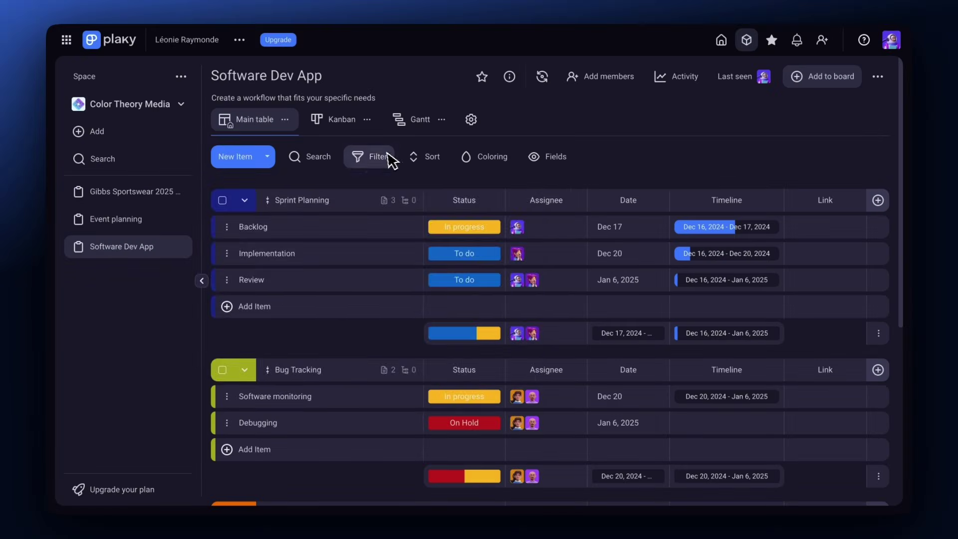
Filter the board to items created by one team member and scroll down to App Testing.
click(377, 157)
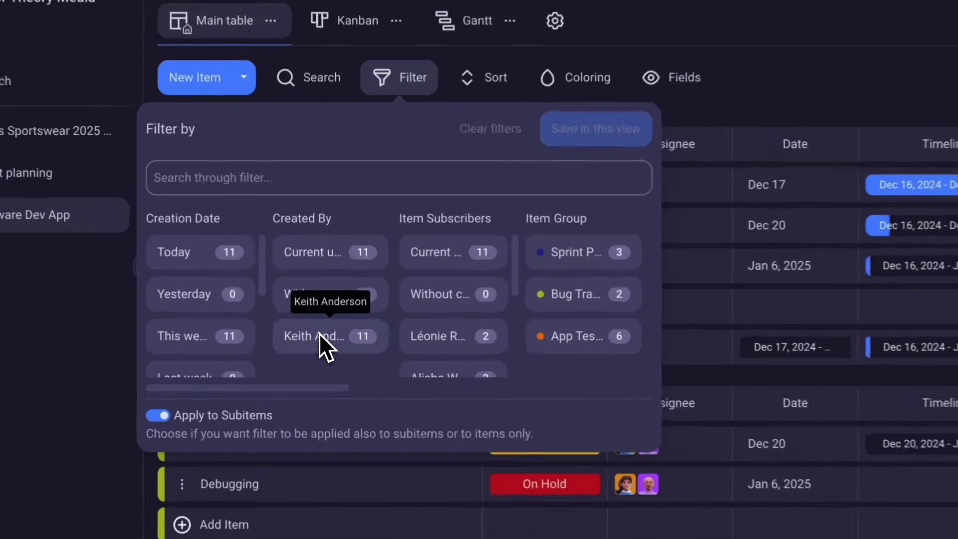
click(322, 327)
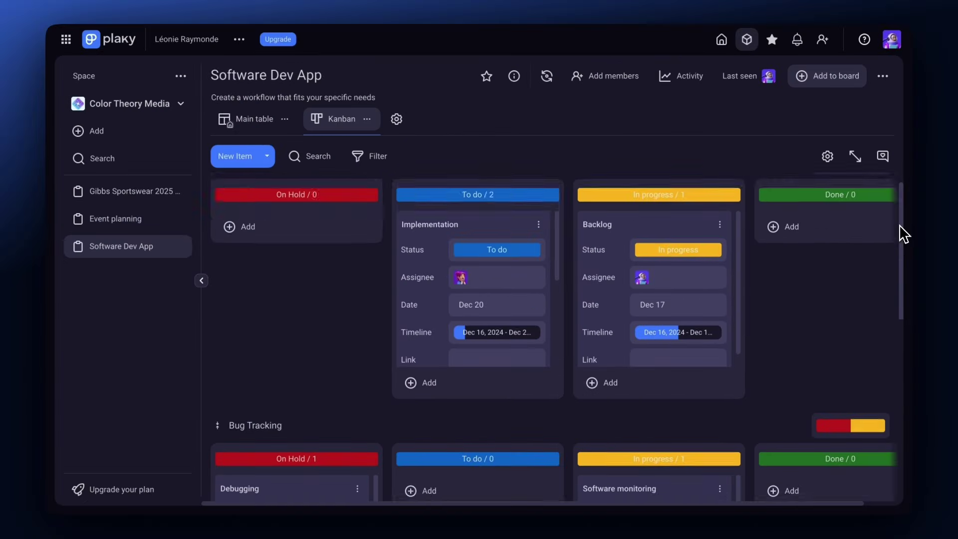
scroll(902, 264, down, 3)
drag(899, 259, 901, 396)
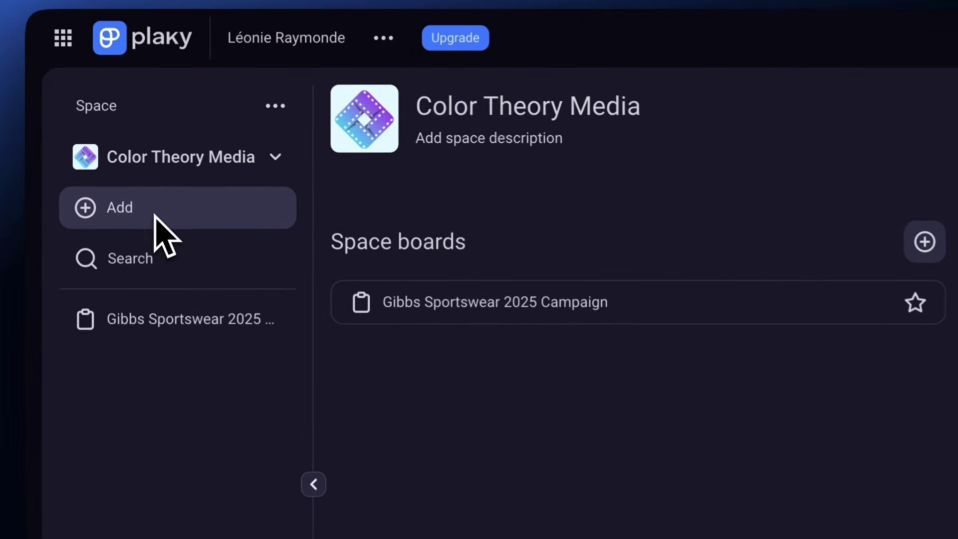
Choose Add > New Board > Create from template to reach the template gallery.
click(156, 220)
mouse_move(214, 278)
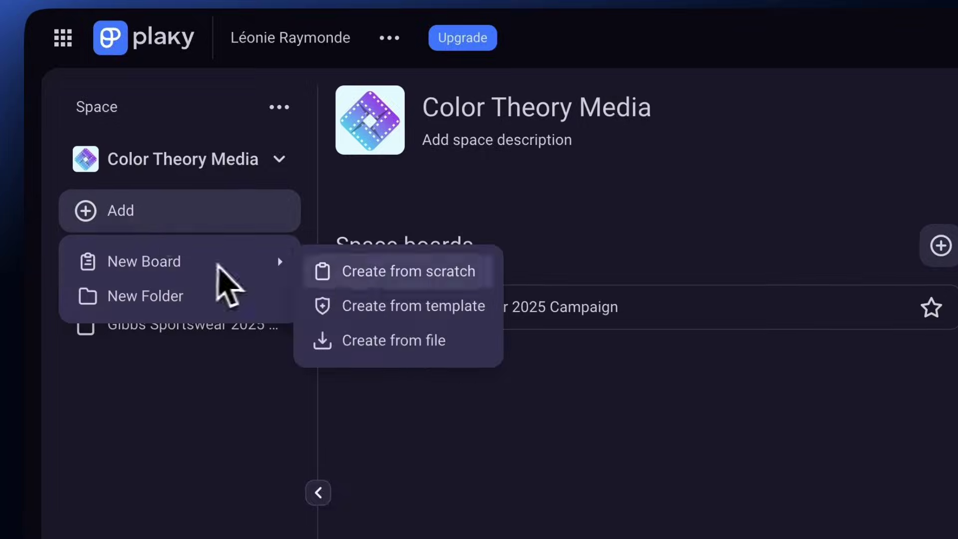
click(389, 303)
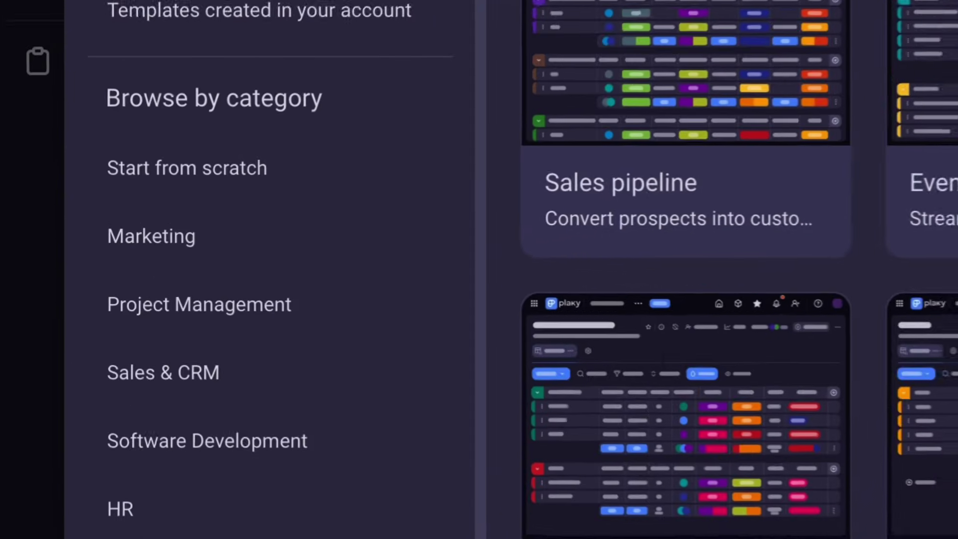
Browse the All templates list and open the Event planning template preview.
scroll(339, 275, down, 3)
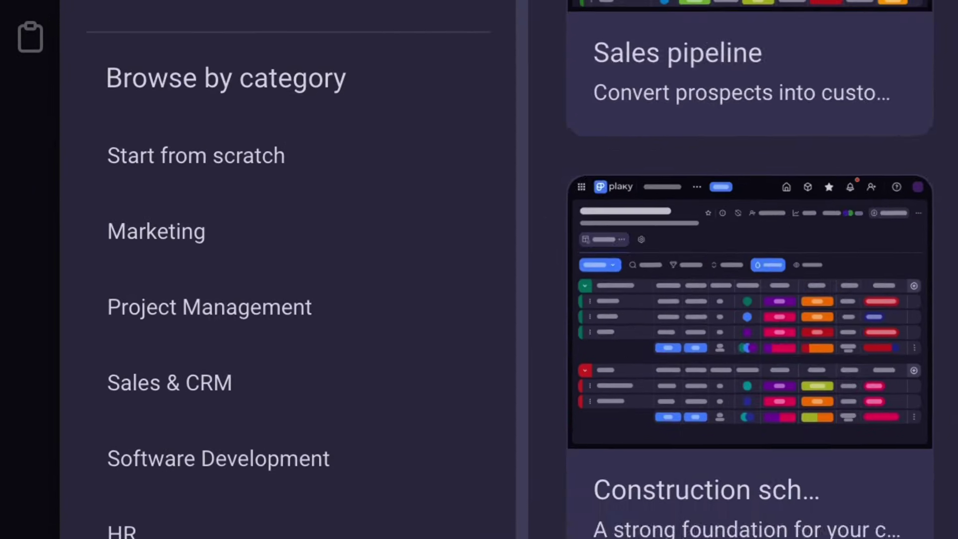
scroll(756, 269, down, 5)
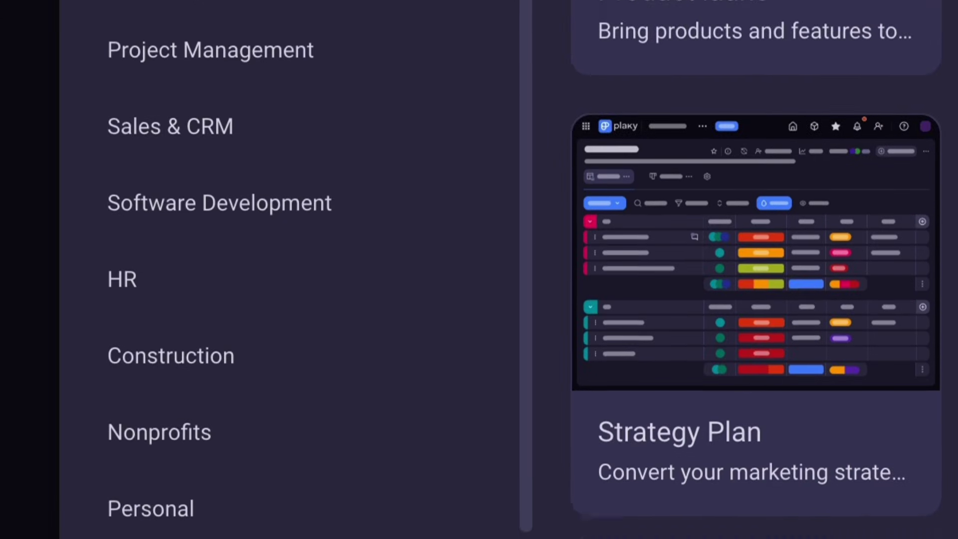
scroll(756, 270, down, 4)
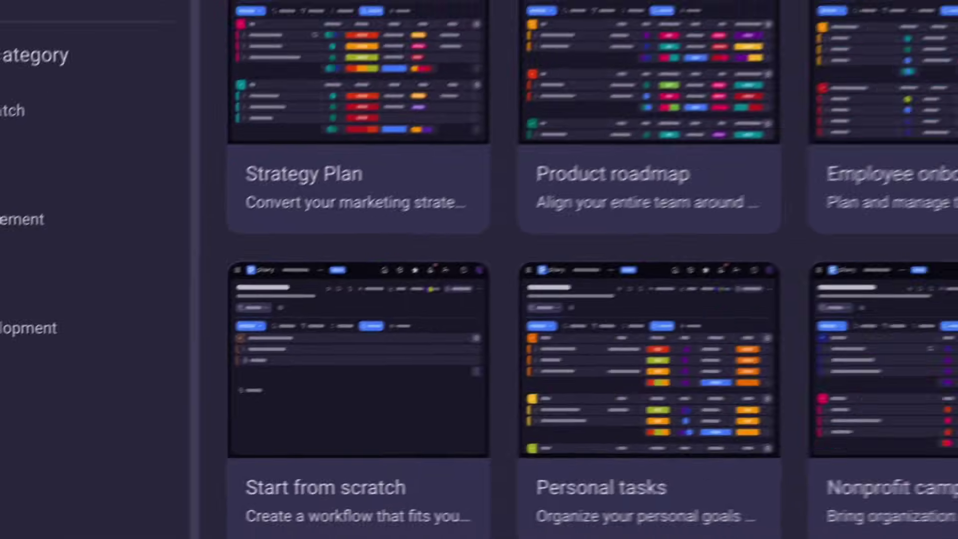
scroll(956, 372, down, 2)
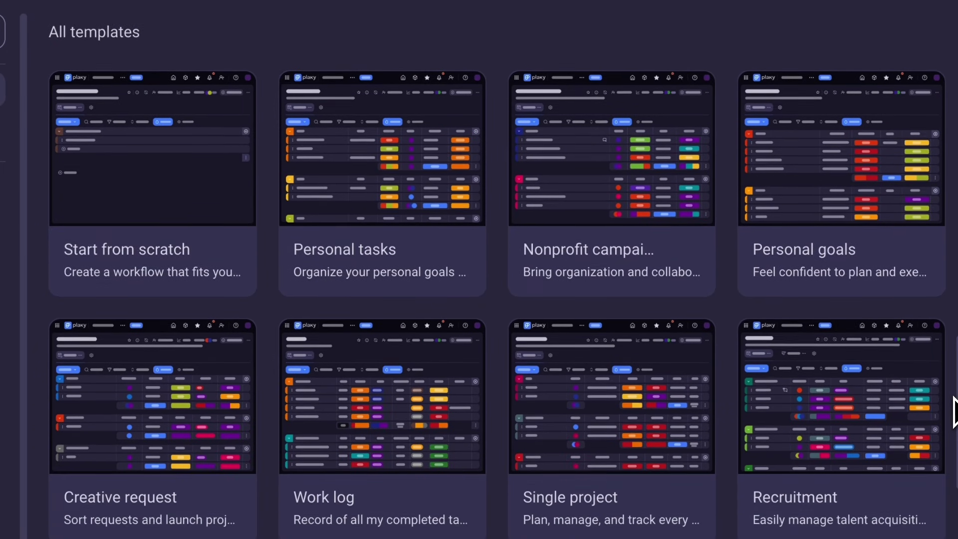
scroll(956, 372, up, 8)
scroll(956, 372, up, 5)
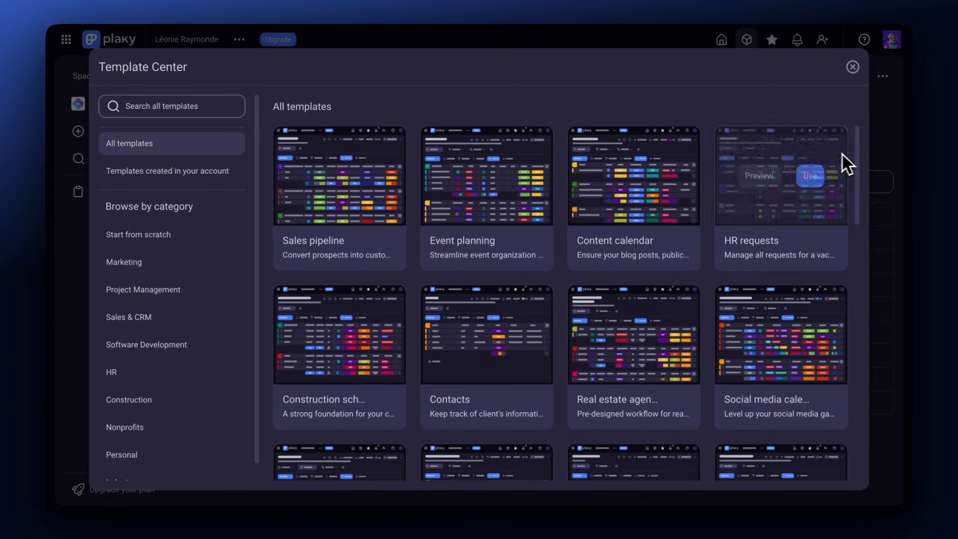
click(482, 183)
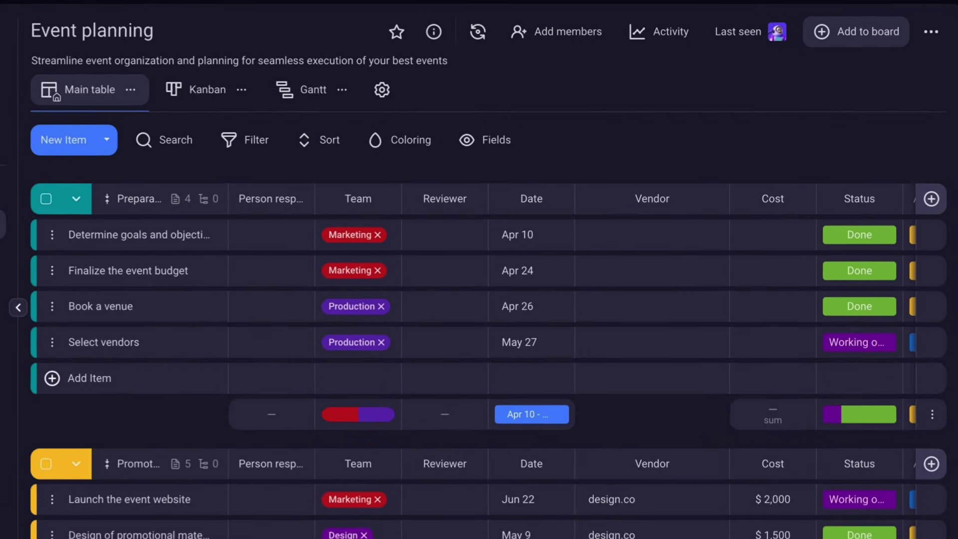
Scroll through the Event planning board's Main table to review its tasks and approval states.
scroll(950, 202, down, 5)
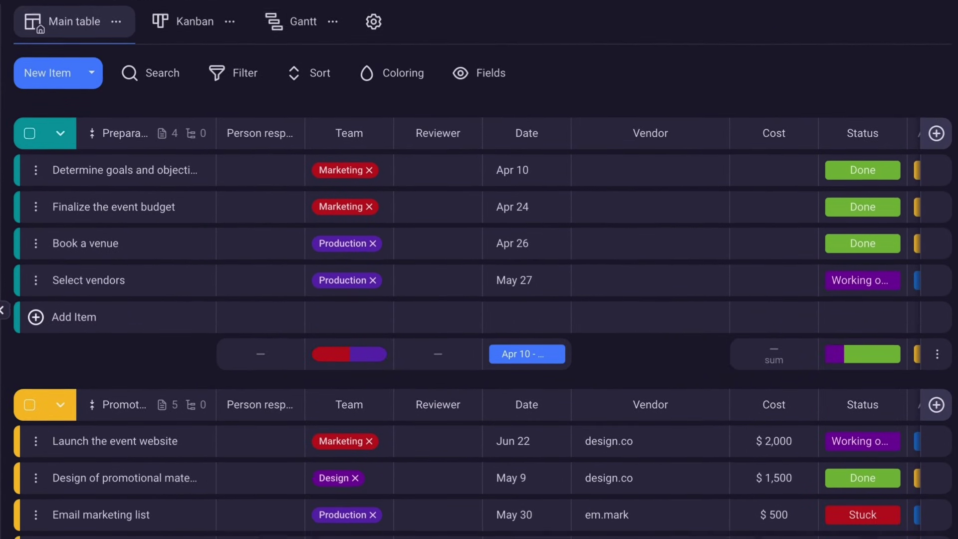
scroll(950, 202, down, 3)
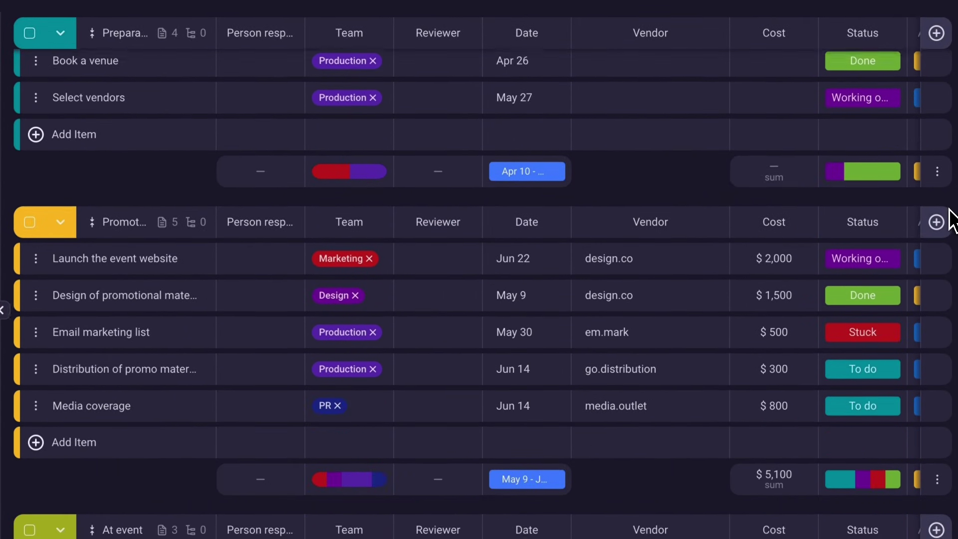
scroll(950, 133, up, 10)
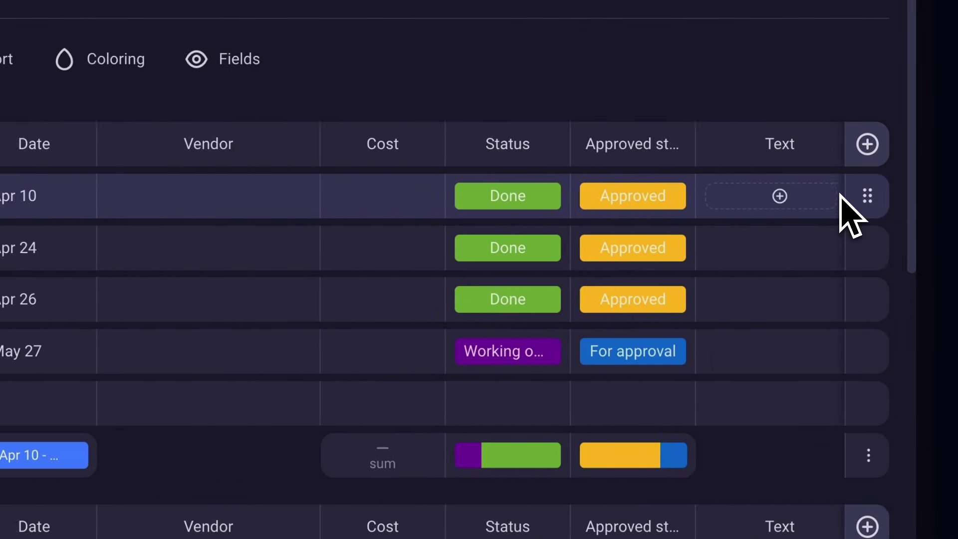
Open the Text field's options and begin editing its header name.
click(823, 145)
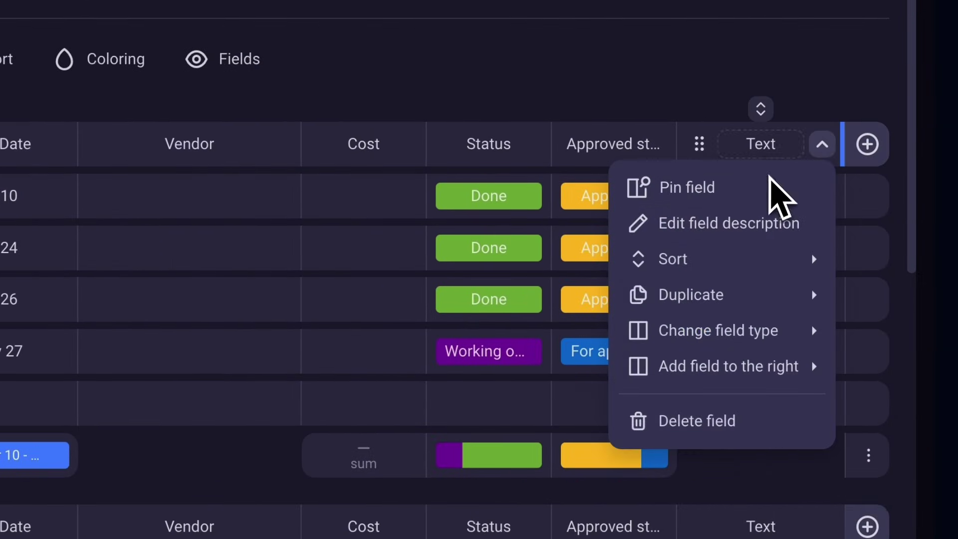
click(768, 146)
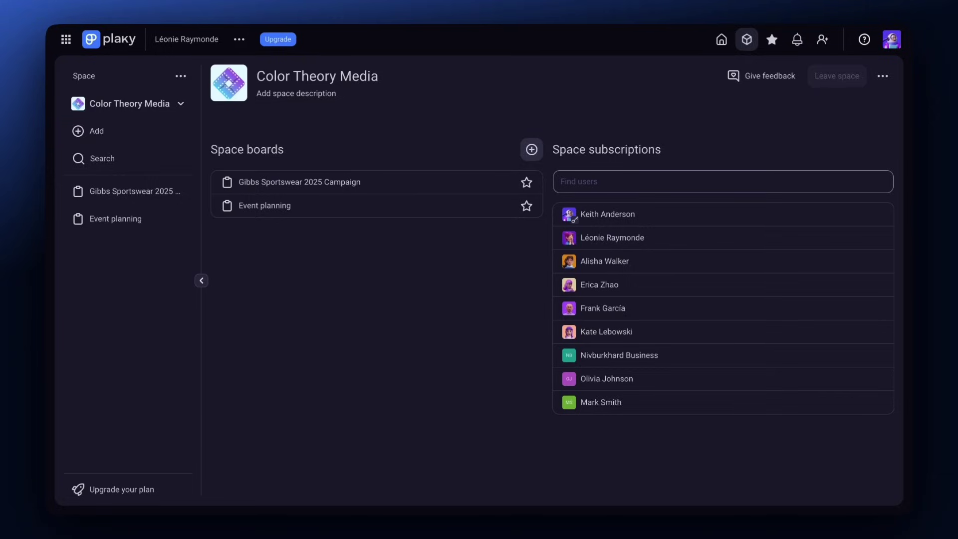
Create a blank board named Software Dev App and begin renaming its first group.
click(120, 135)
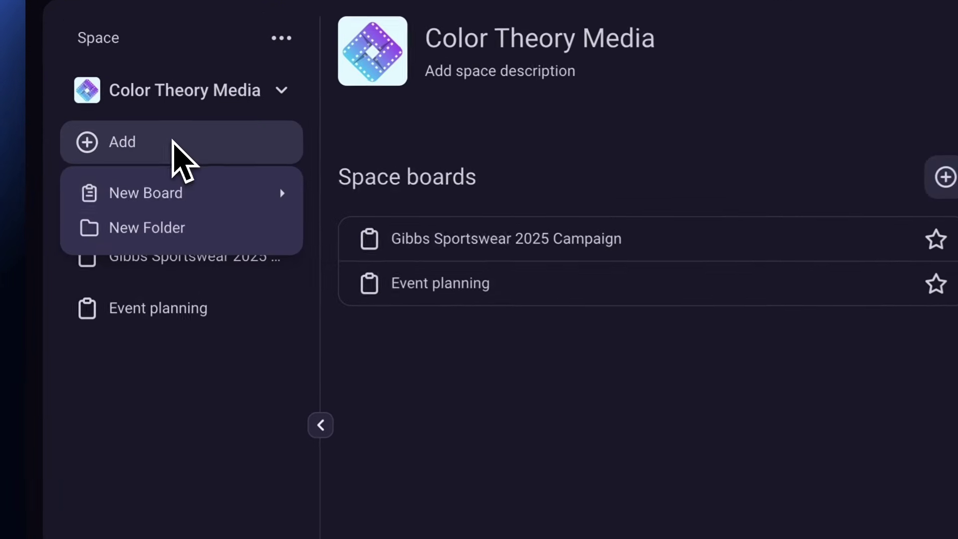
mouse_move(125, 160)
click(369, 208)
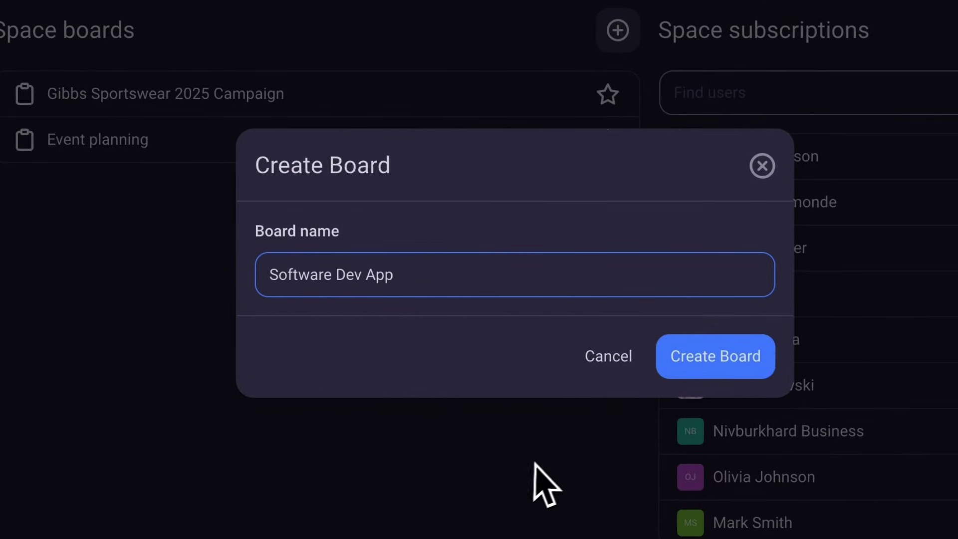
click(699, 373)
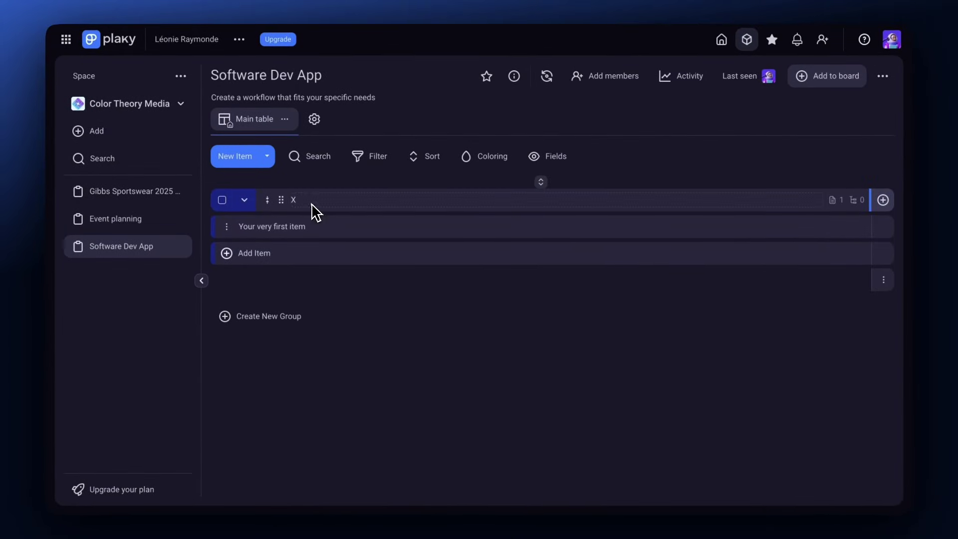
click(311, 202)
Name the groups Sprint Planning, Bug Tracking and App Testing.
text(Sprint Planning)
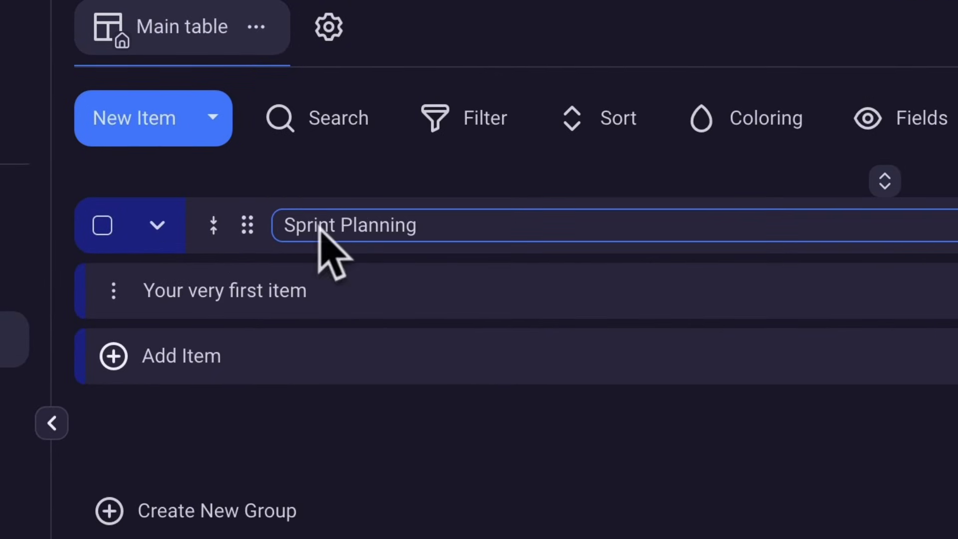
click(210, 510)
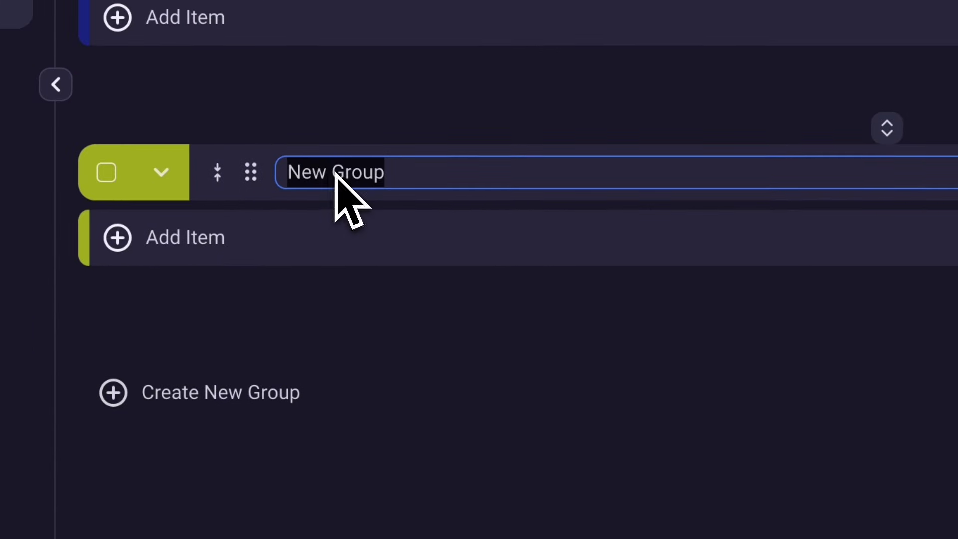
text(Bug Tracking)
click(260, 393)
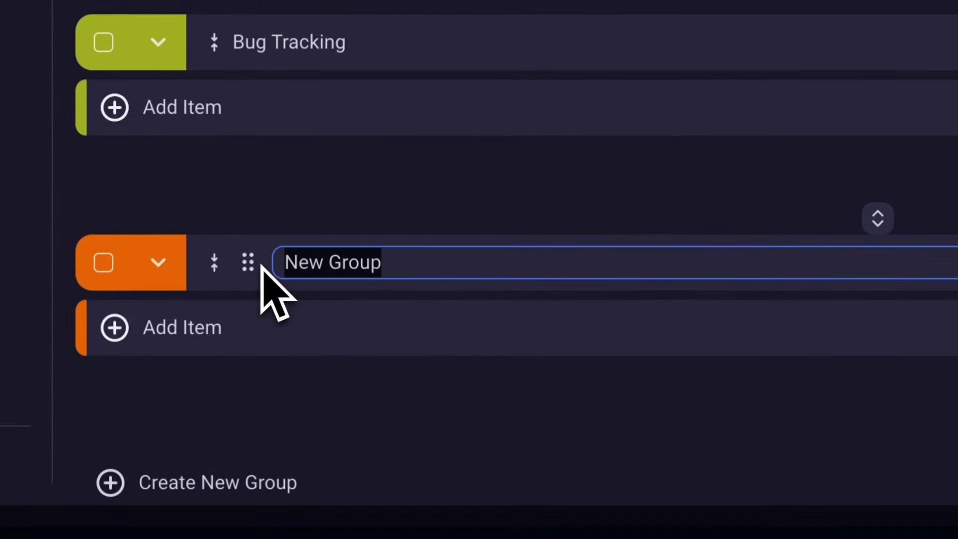
text(App Testing)
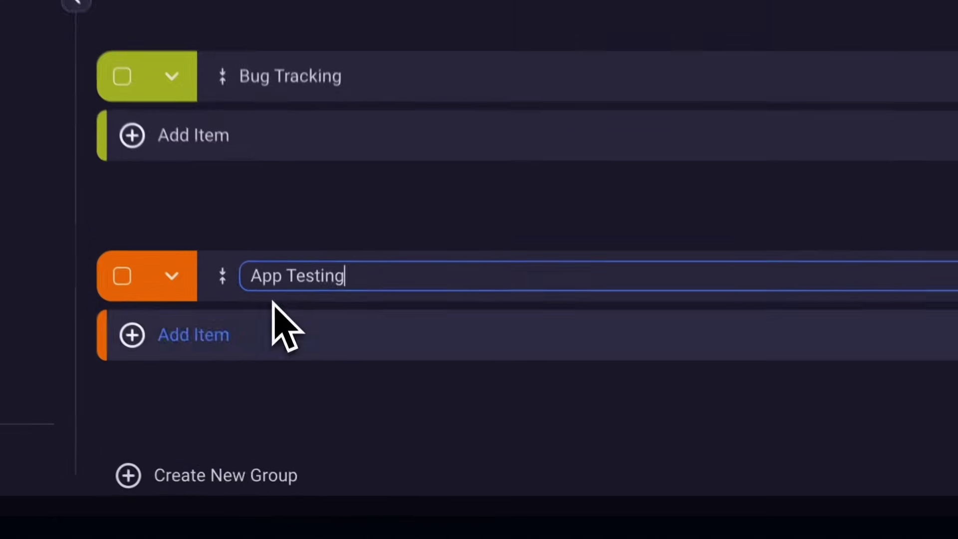
key(Return)
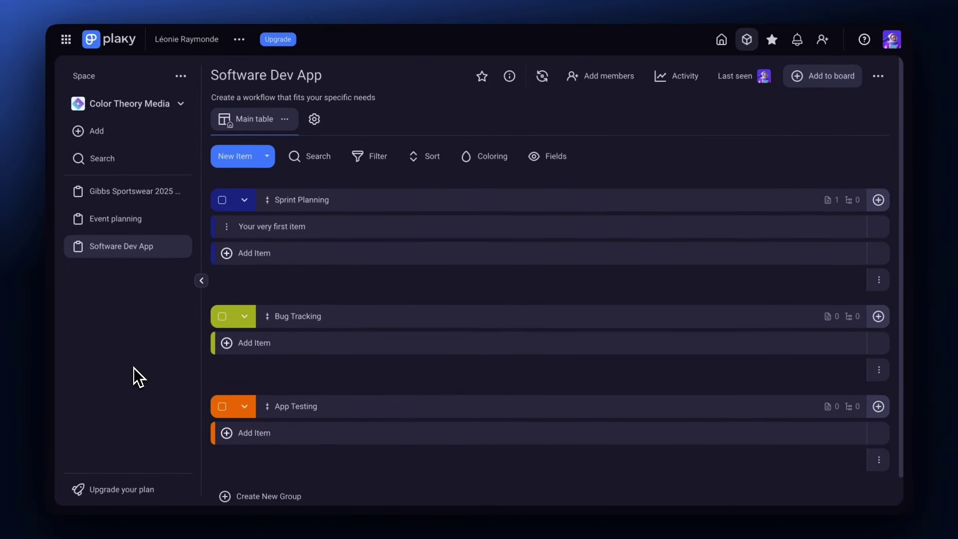
Add a Status field and a Person field to the board.
click(879, 200)
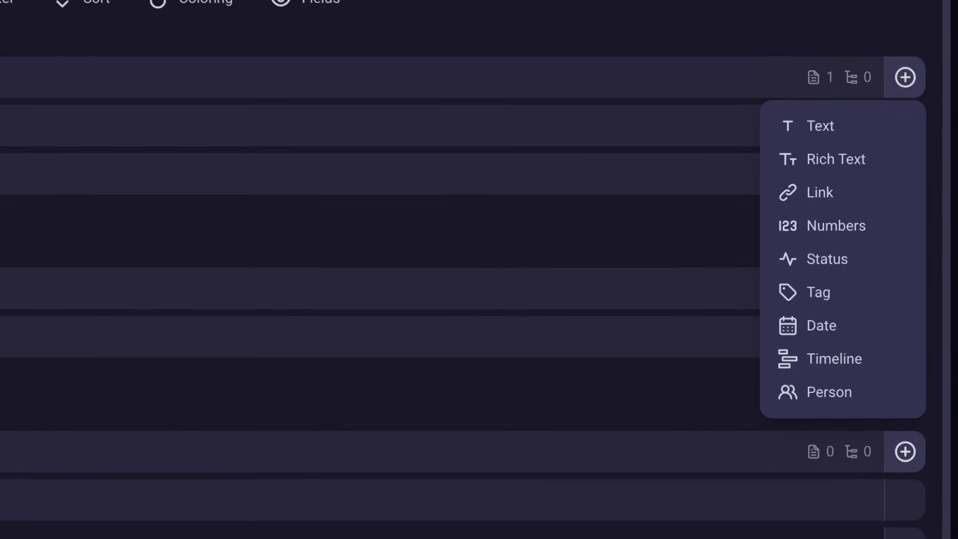
click(834, 298)
click(906, 74)
click(833, 394)
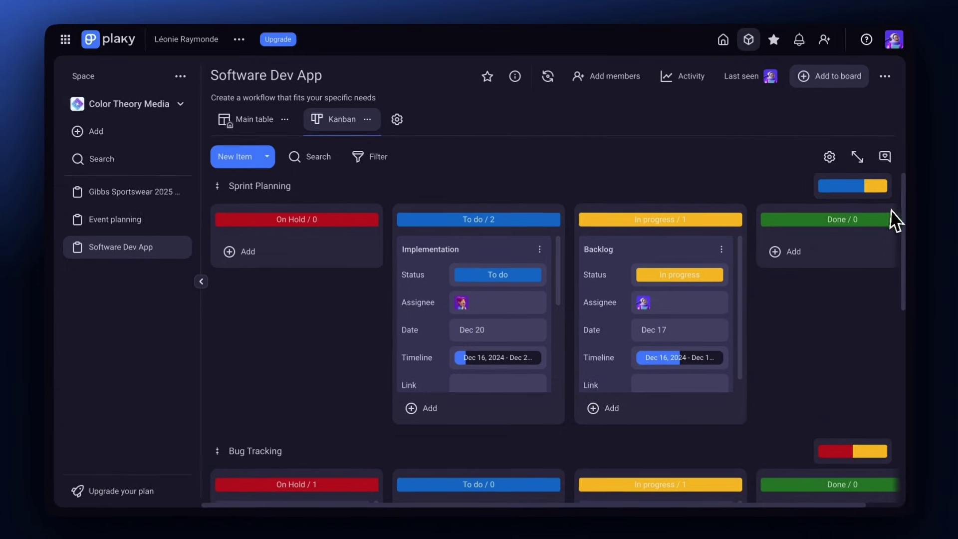
Filter the main table to one creator's items and sort by Creation Date, descending.
drag(904, 228, 898, 411)
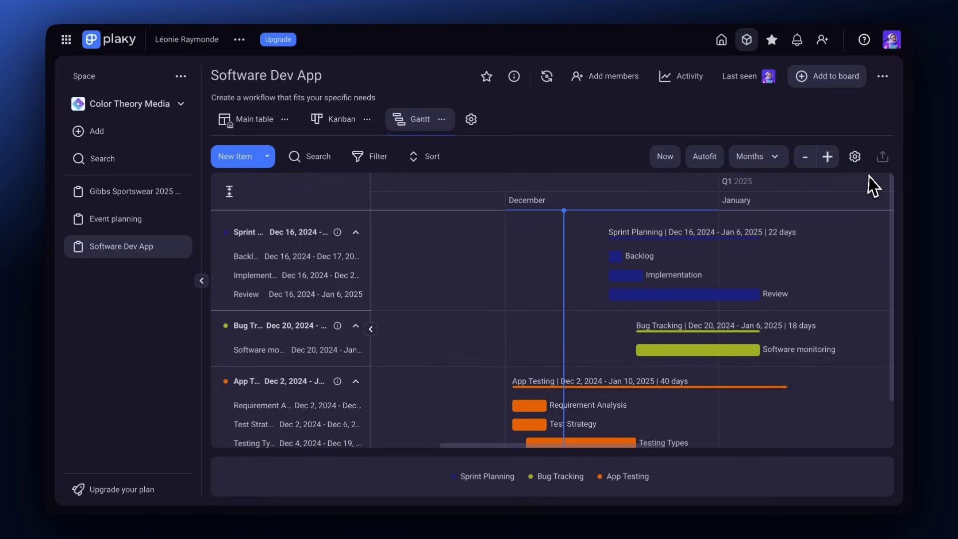
drag(890, 196, 898, 260)
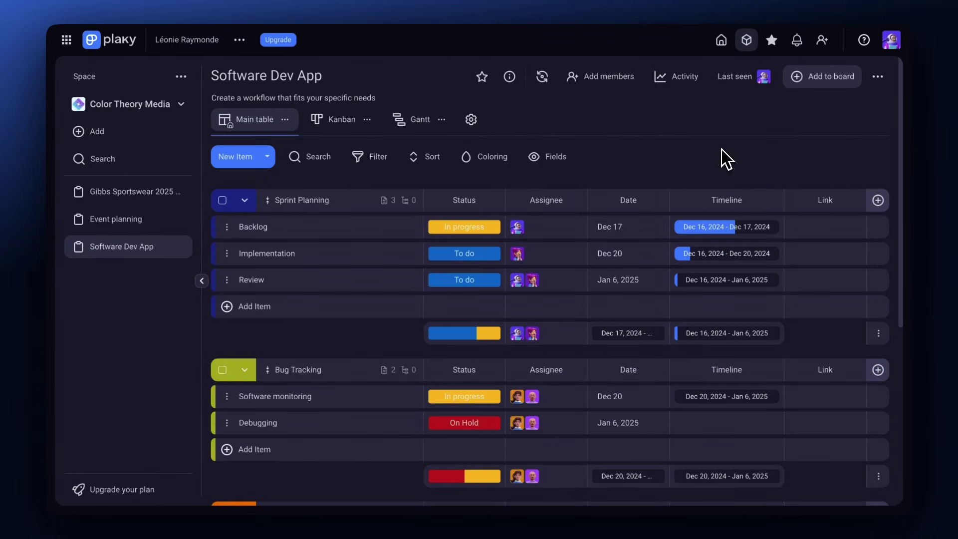
click(244, 68)
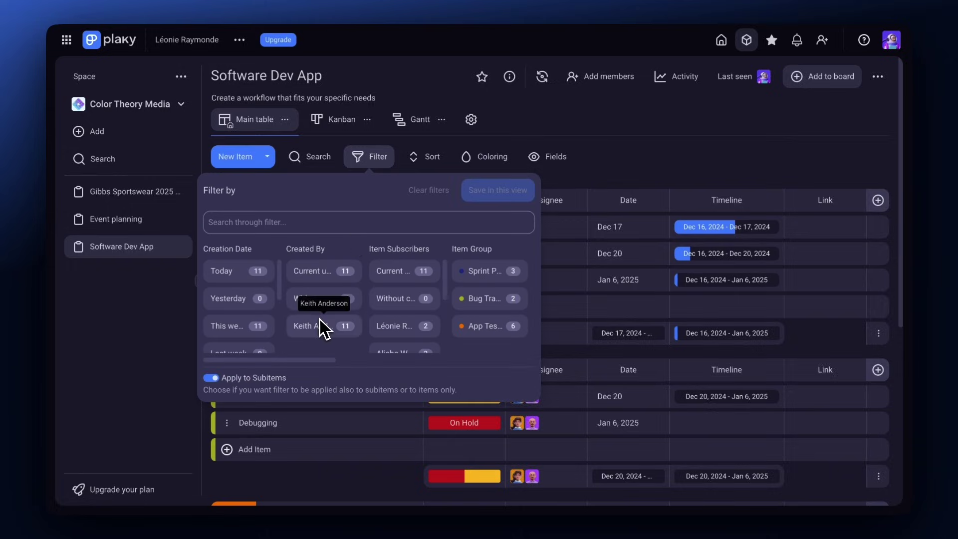
click(319, 330)
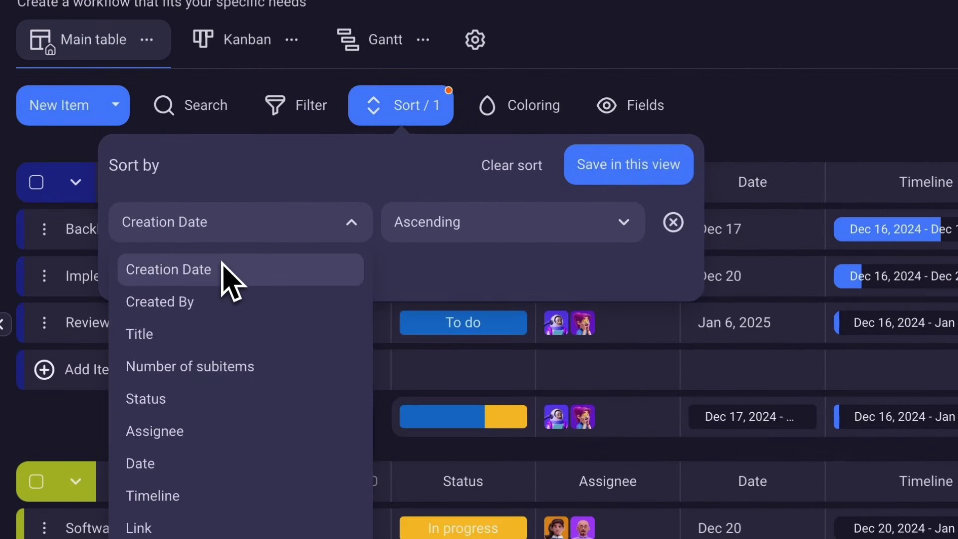
click(224, 277)
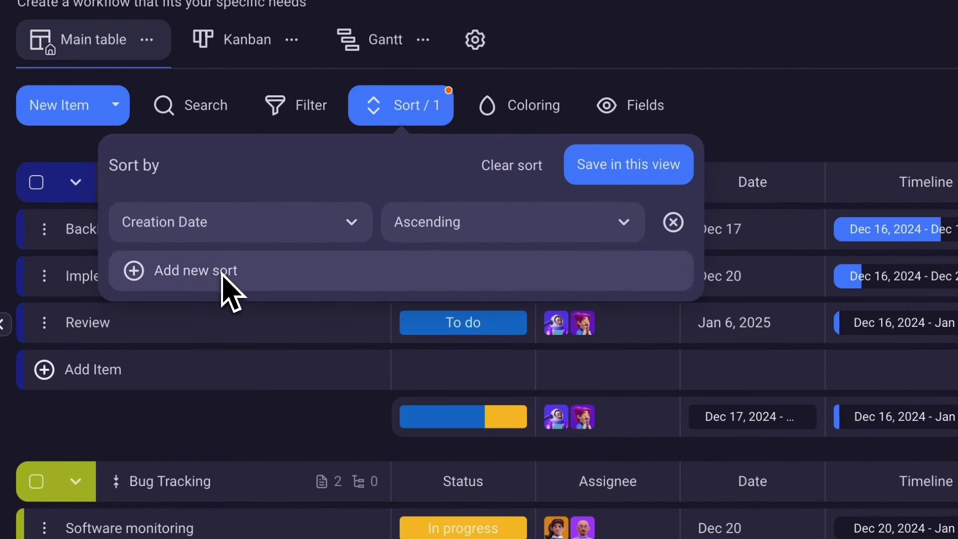
click(516, 223)
click(505, 302)
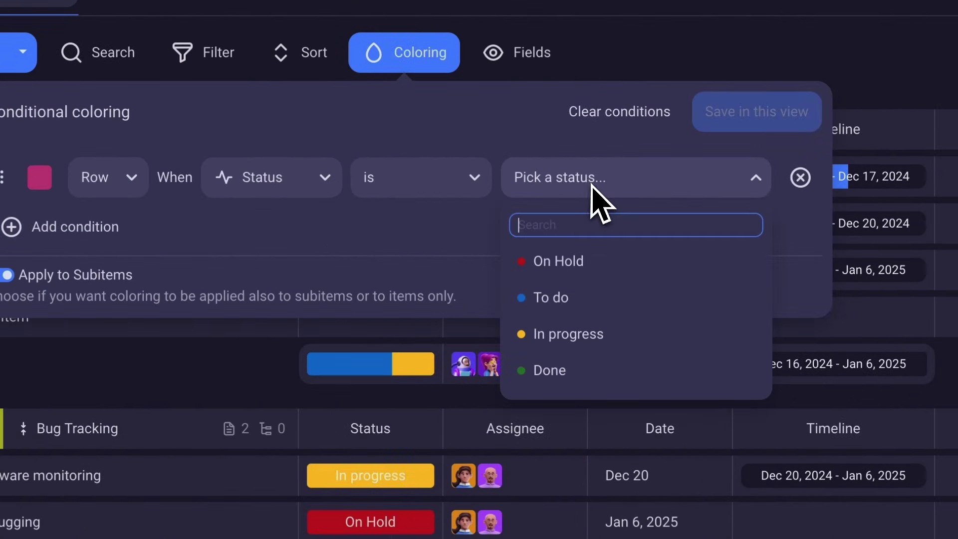
Colour rows with On Hold status pink and make the Date field visible.
click(585, 263)
click(757, 112)
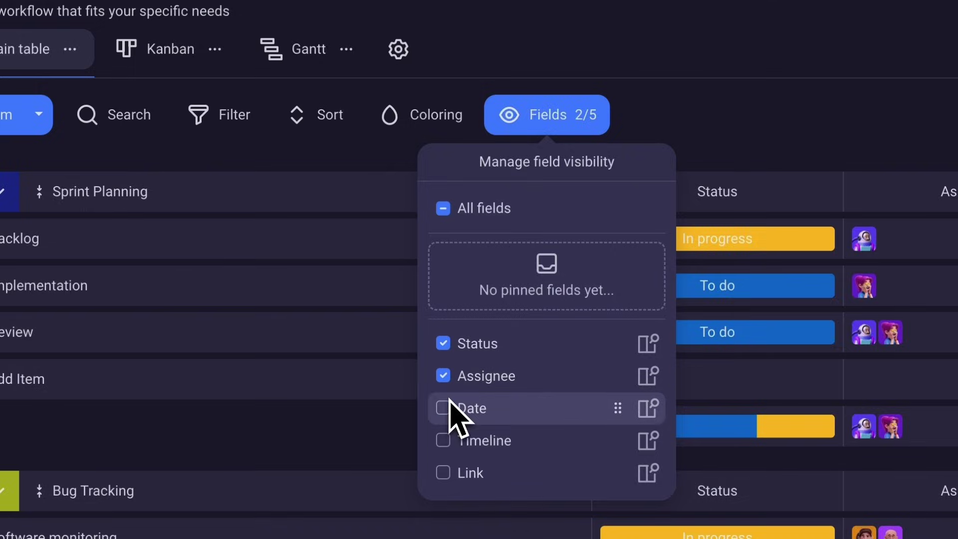
click(491, 320)
click(733, 160)
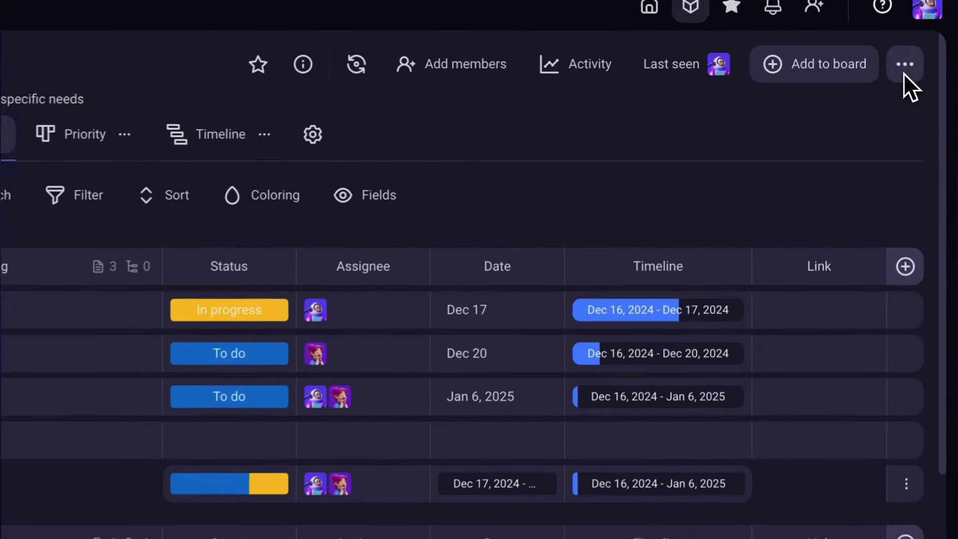
click(878, 76)
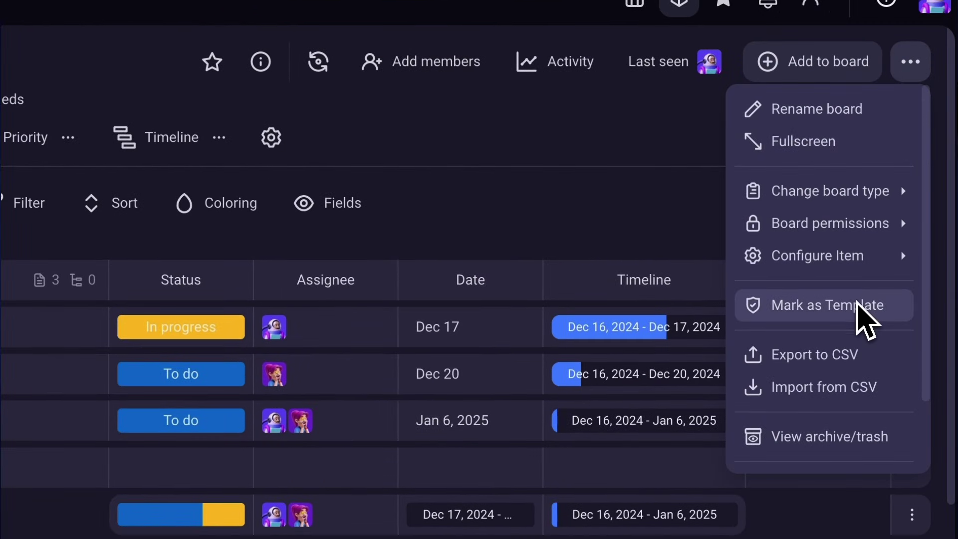
Mark Software Dev App as a template and list the templates created in your account.
click(862, 306)
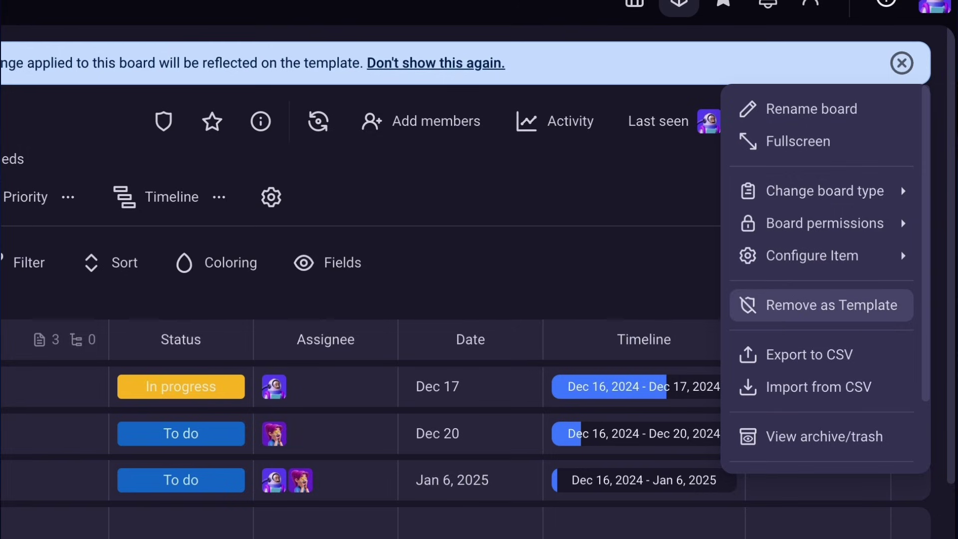
key(Escape)
click(184, 163)
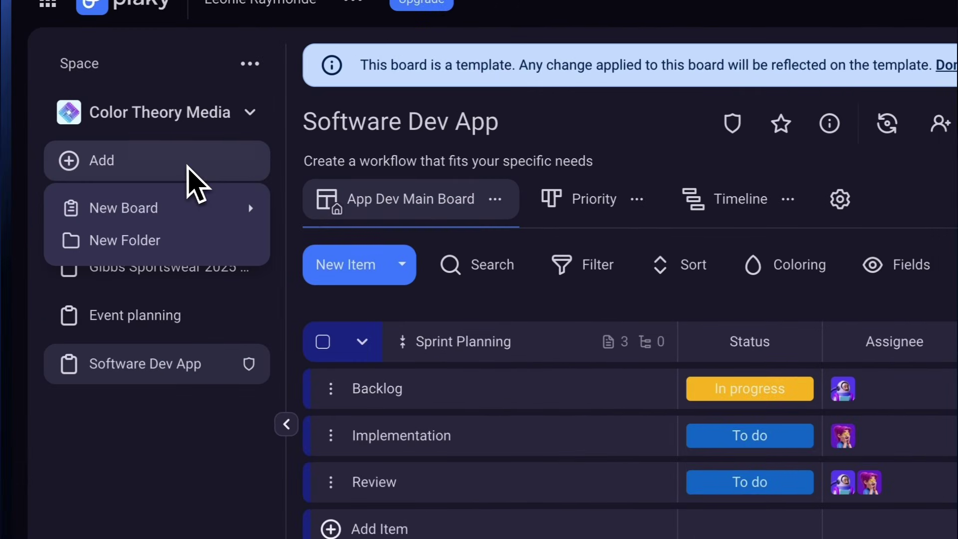
mouse_move(202, 212)
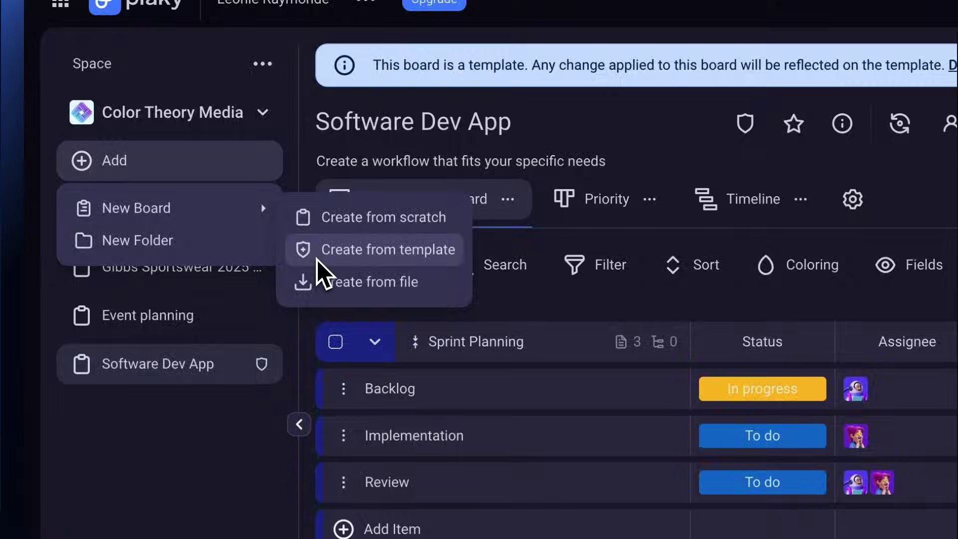
click(316, 259)
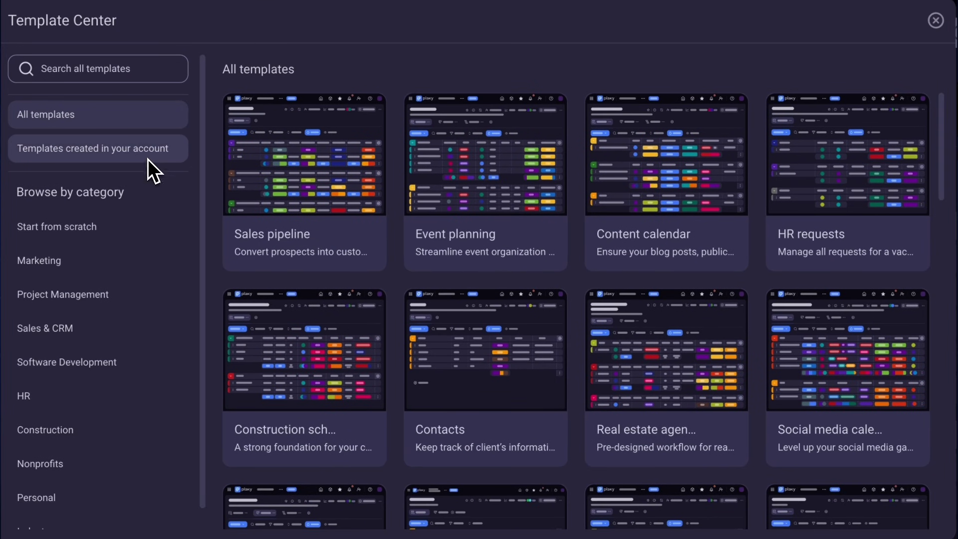
click(148, 158)
mouse_move(235, 171)
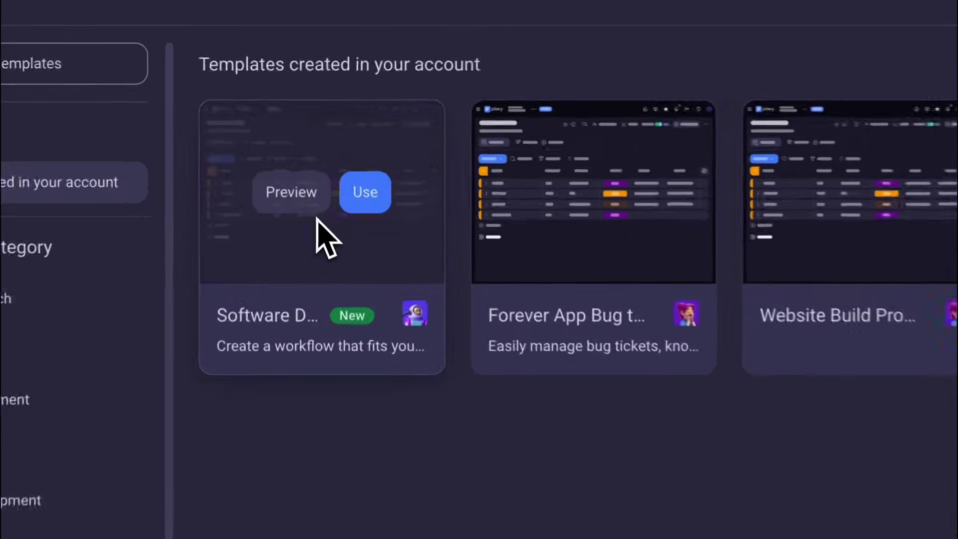